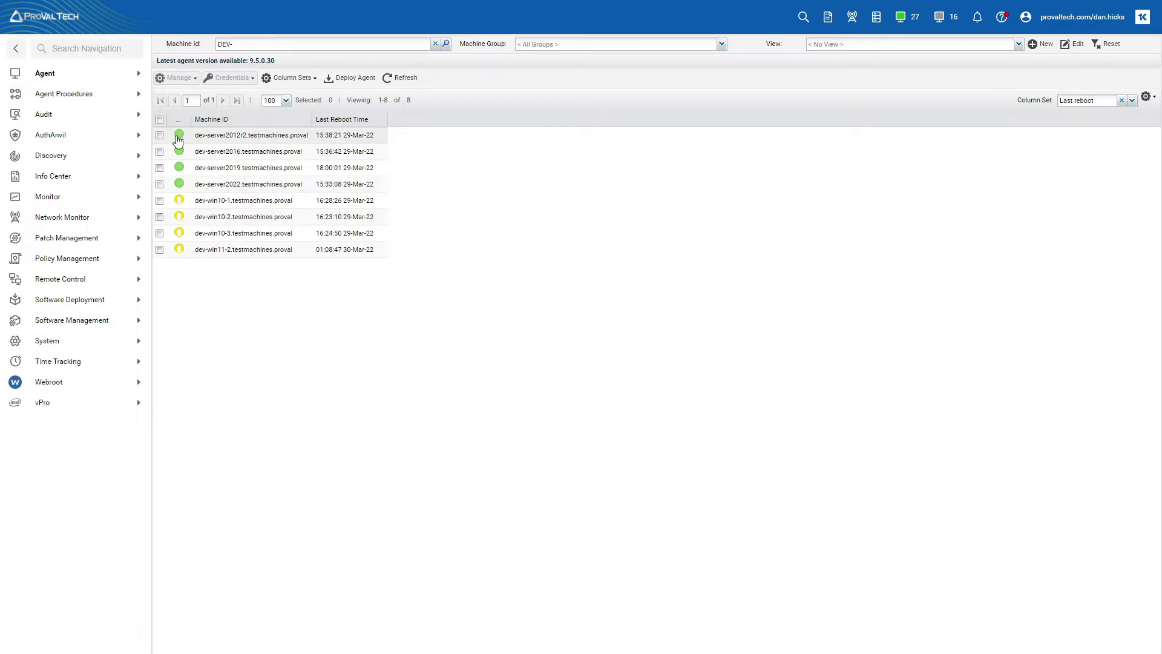
- Expand the Agent module to list the eight DEV- machines under Manage Agents
left_click(63, 75)
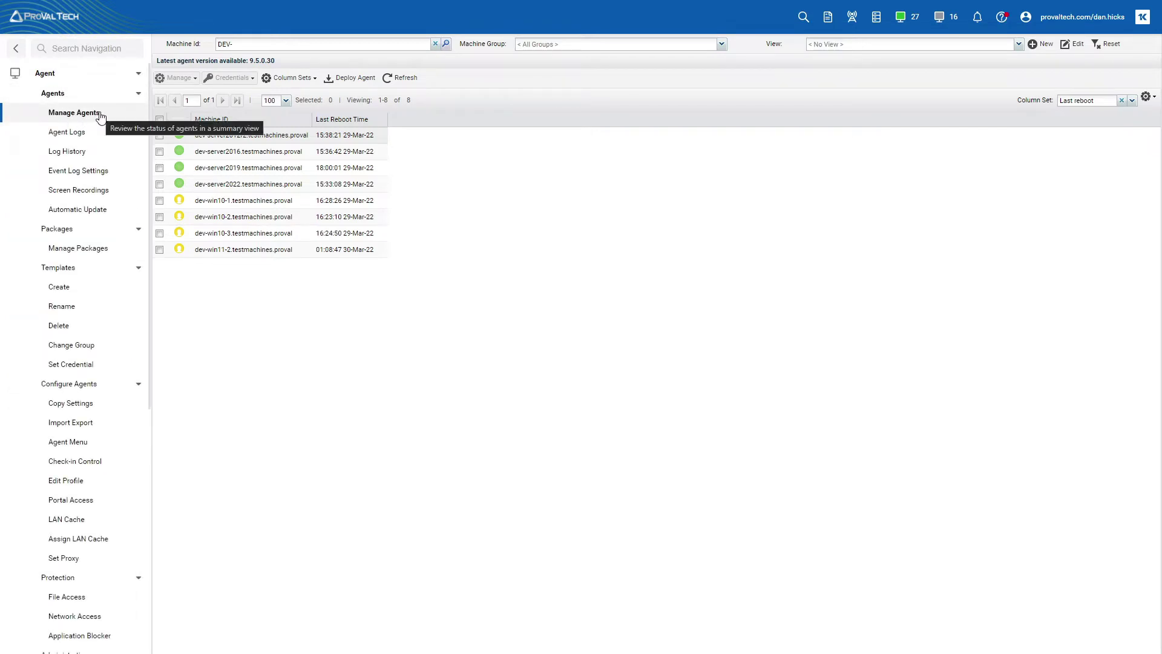
- Bring up the dev-server2012r2 Quick View and launch Live Connect from it
mouse_move(181, 134)
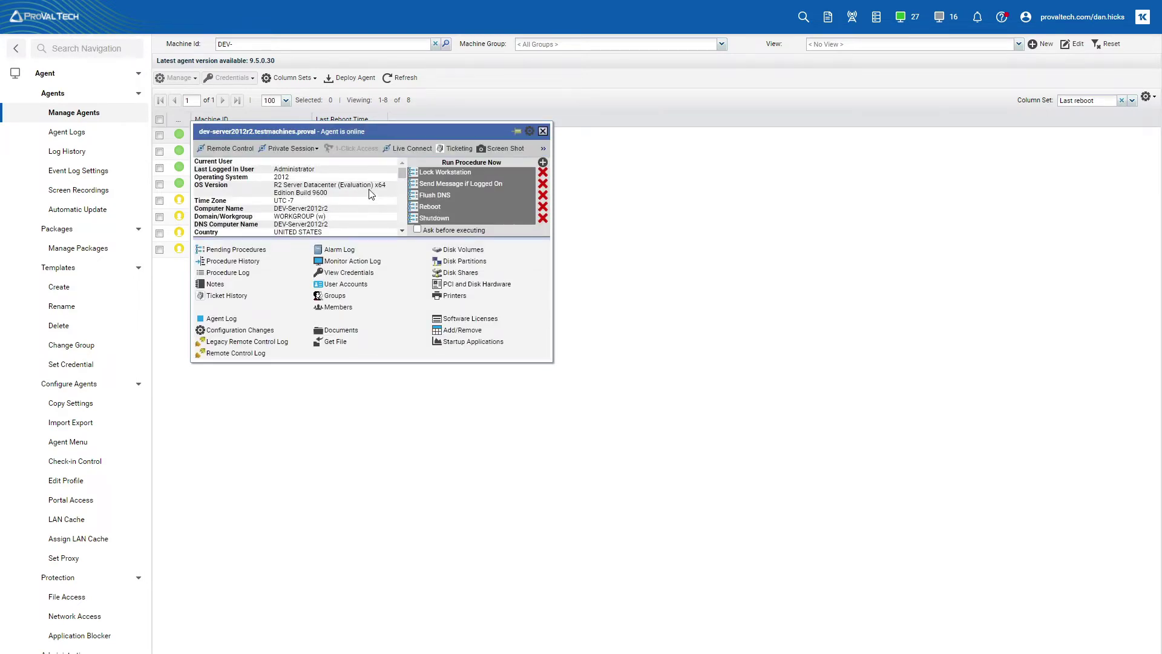
left_click(410, 154)
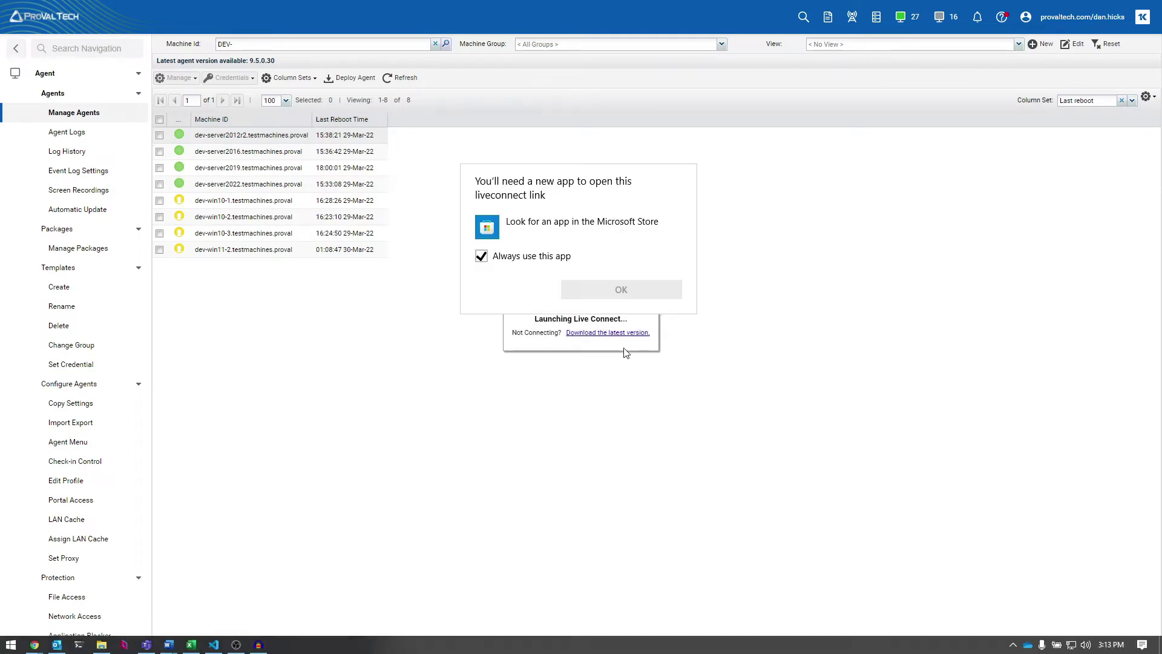
- Dismiss the app prompt and run Live Connect Setup with 'Install for all users' through Finish
left_click(605, 329)
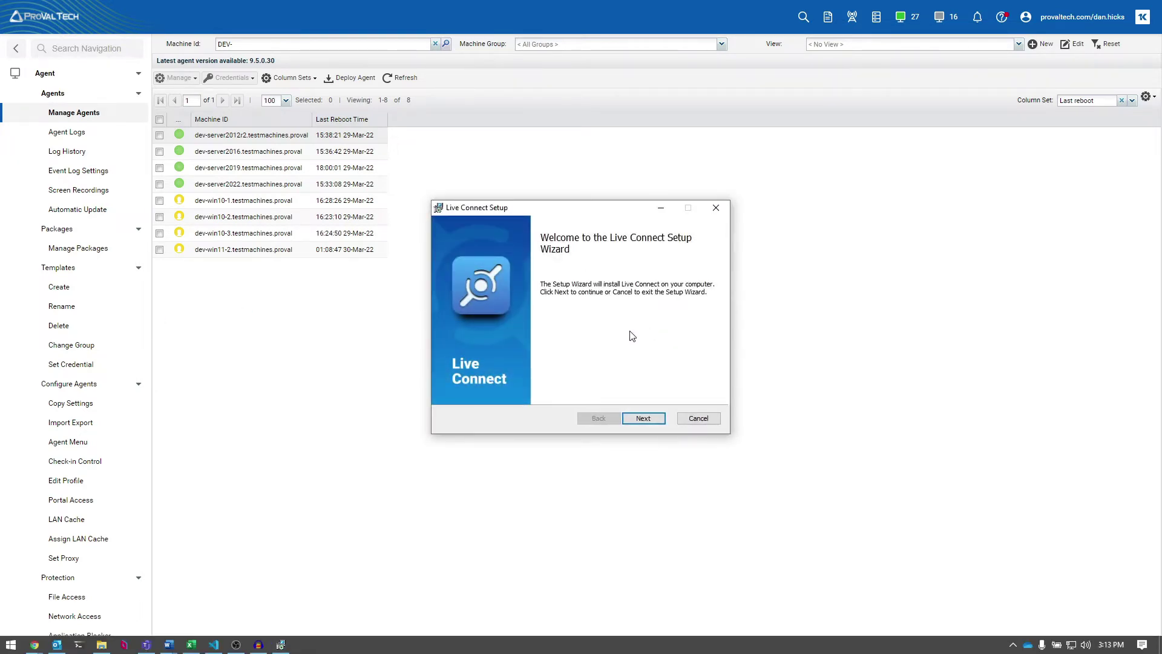
left_click(643, 420)
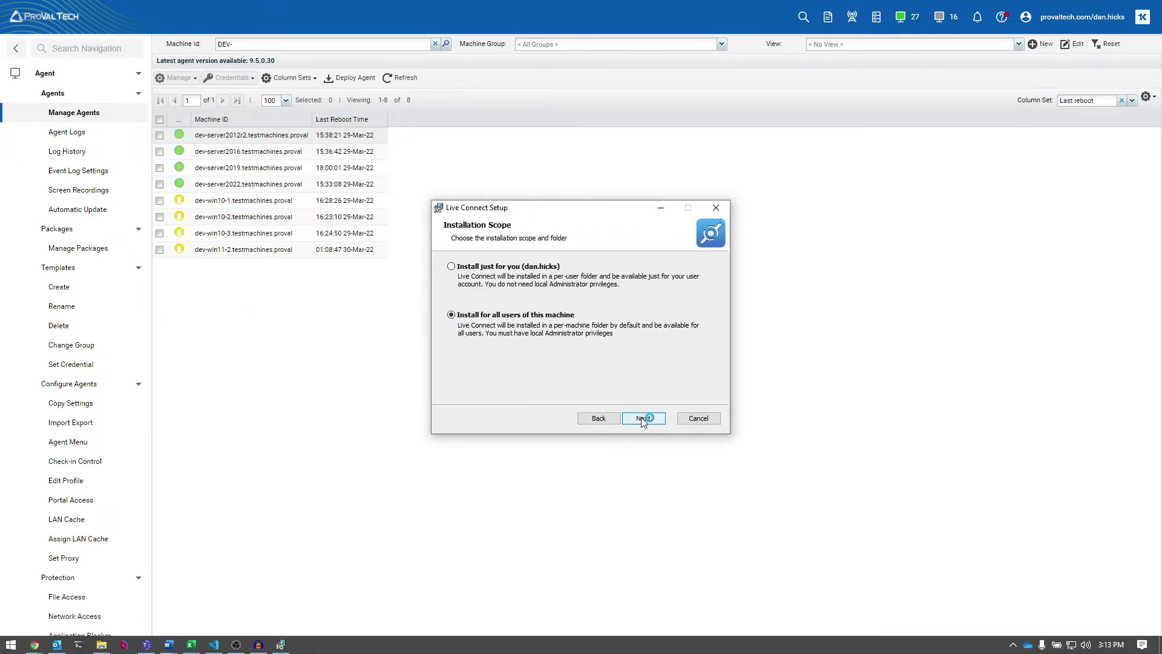
left_click(643, 418)
left_click(642, 418)
left_click(643, 418)
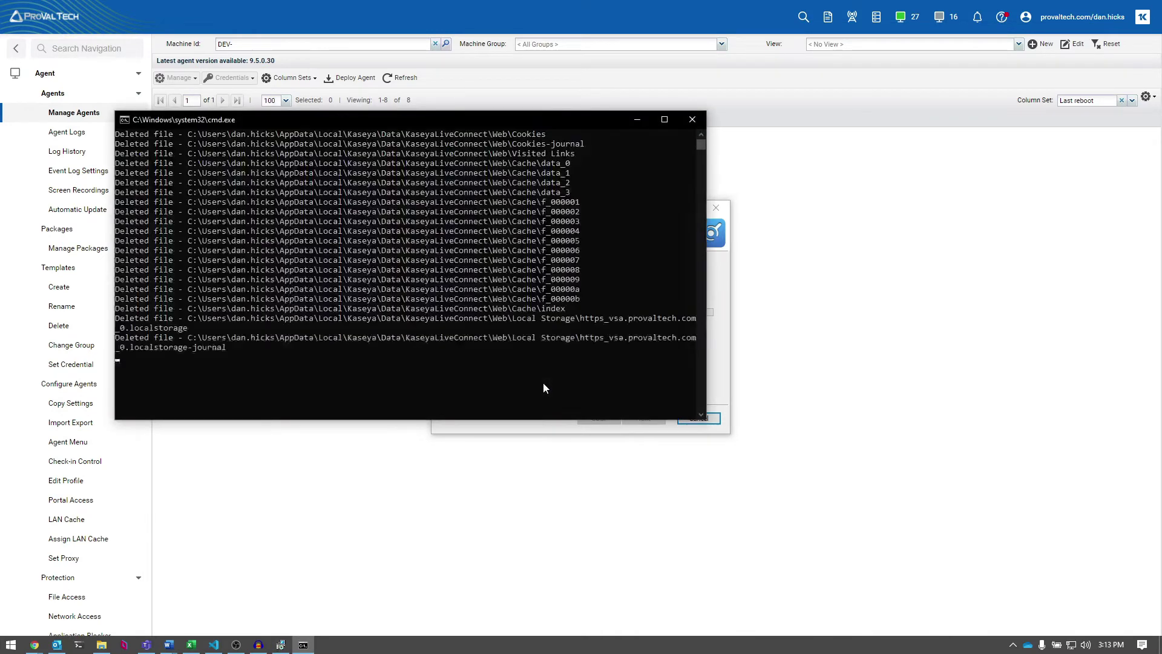
left_click(643, 420)
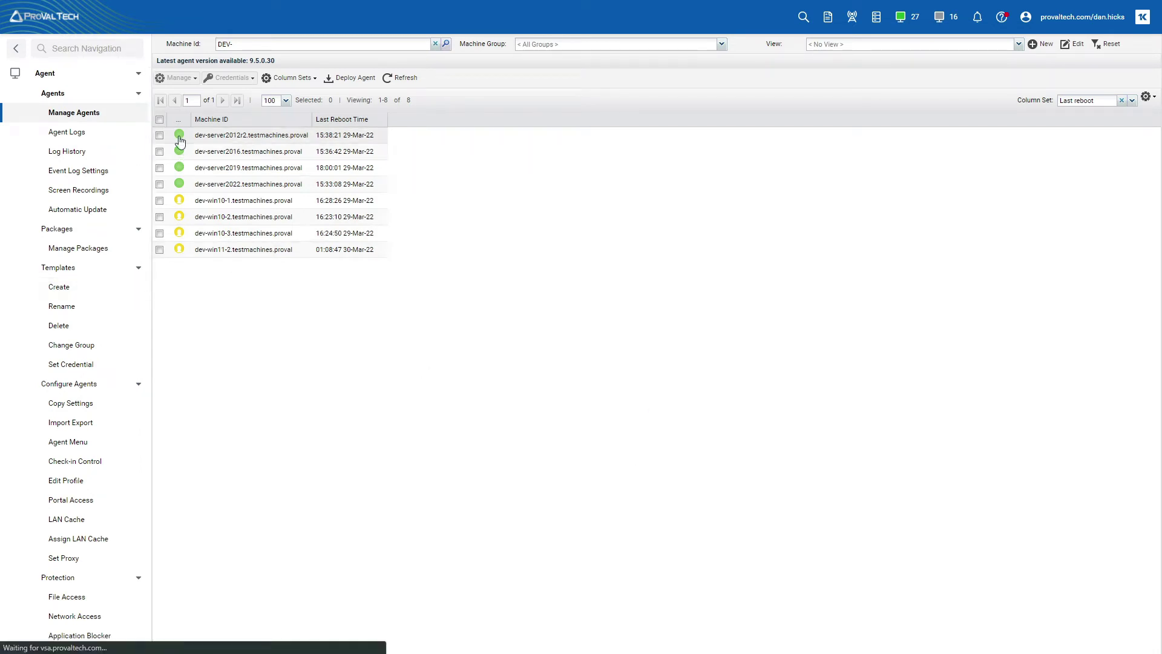
- Launch Live Connect for dev-server2012r2 from its Quick View toolbar
mouse_move(179, 136)
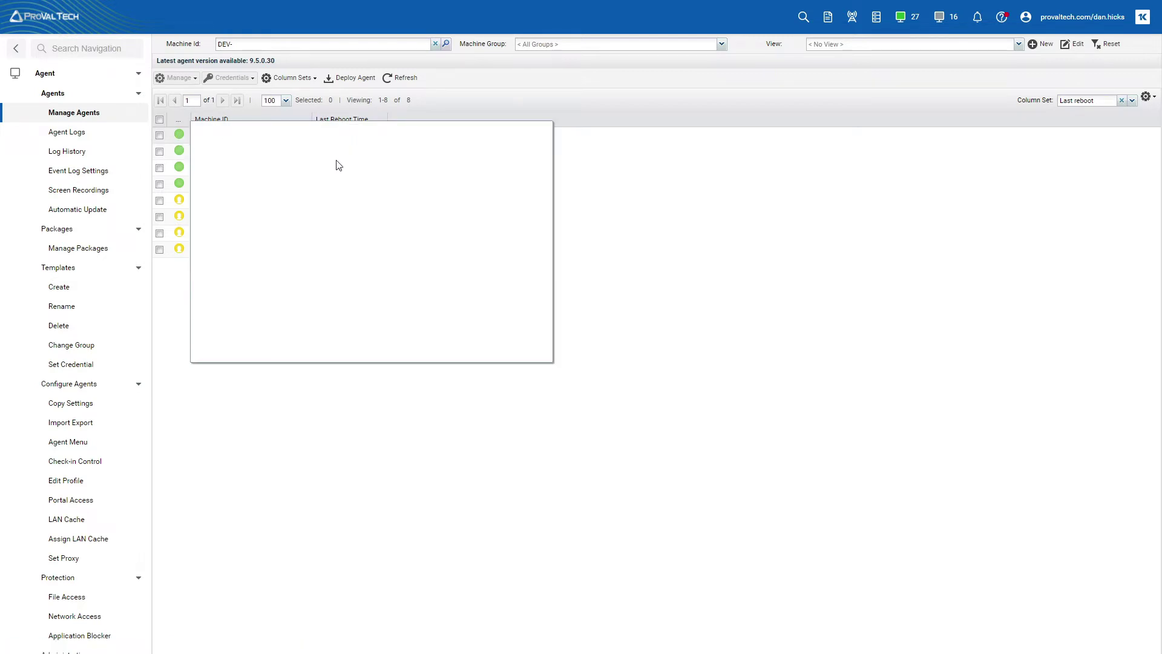
left_click(414, 149)
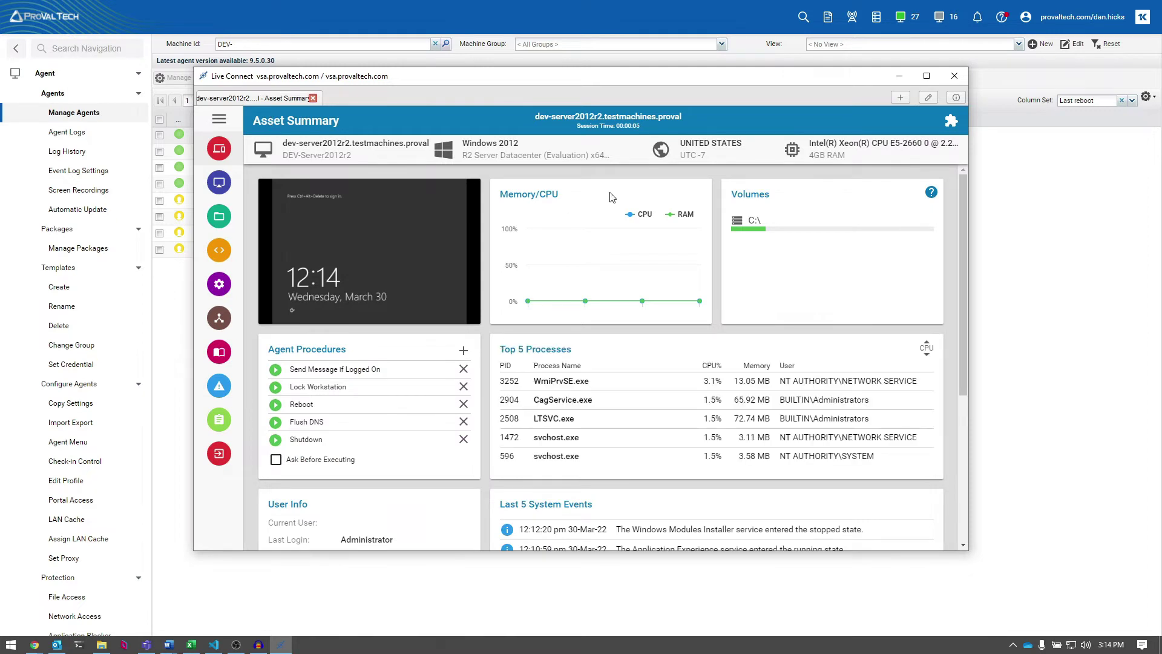
- Review the dev-server2012r2 Asset Summary page, then open a shared remote desktop view
scroll(805, 342, "down", 4)
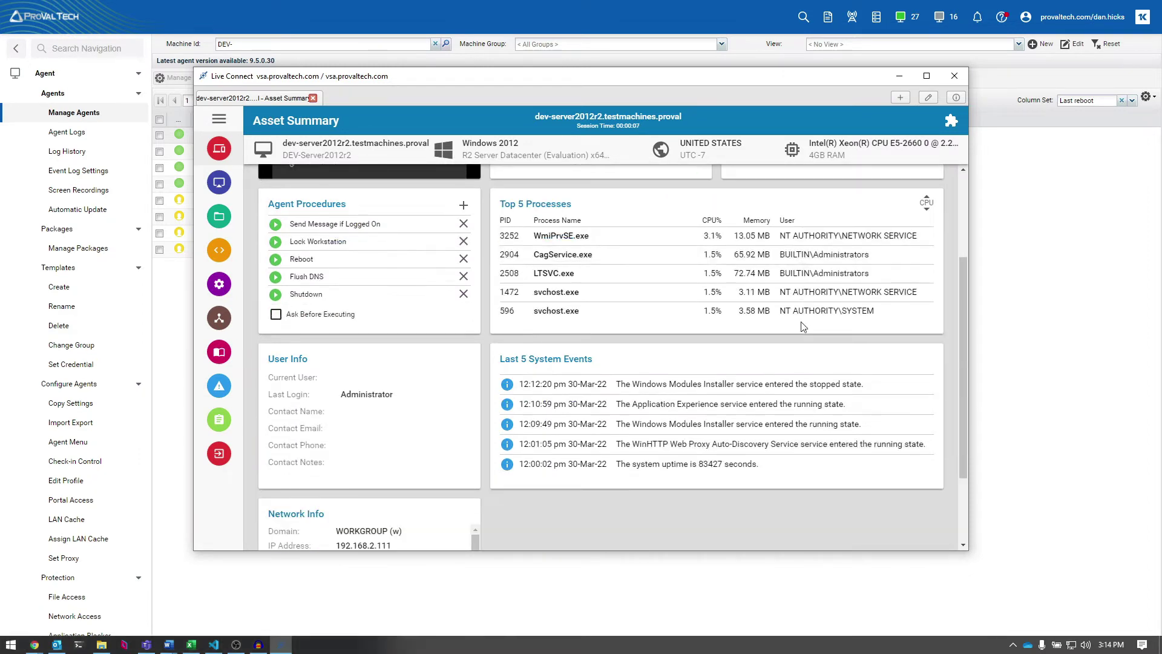
scroll(797, 319, "down", 1)
scroll(375, 472, "down", 2)
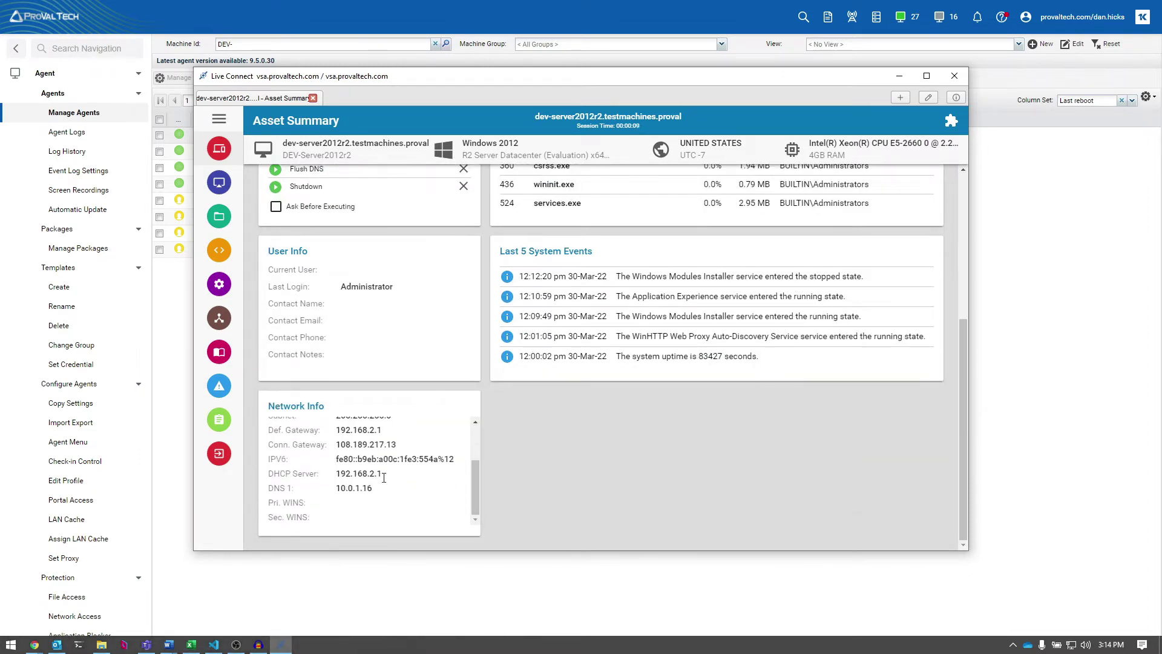
scroll(375, 473, "up", 6)
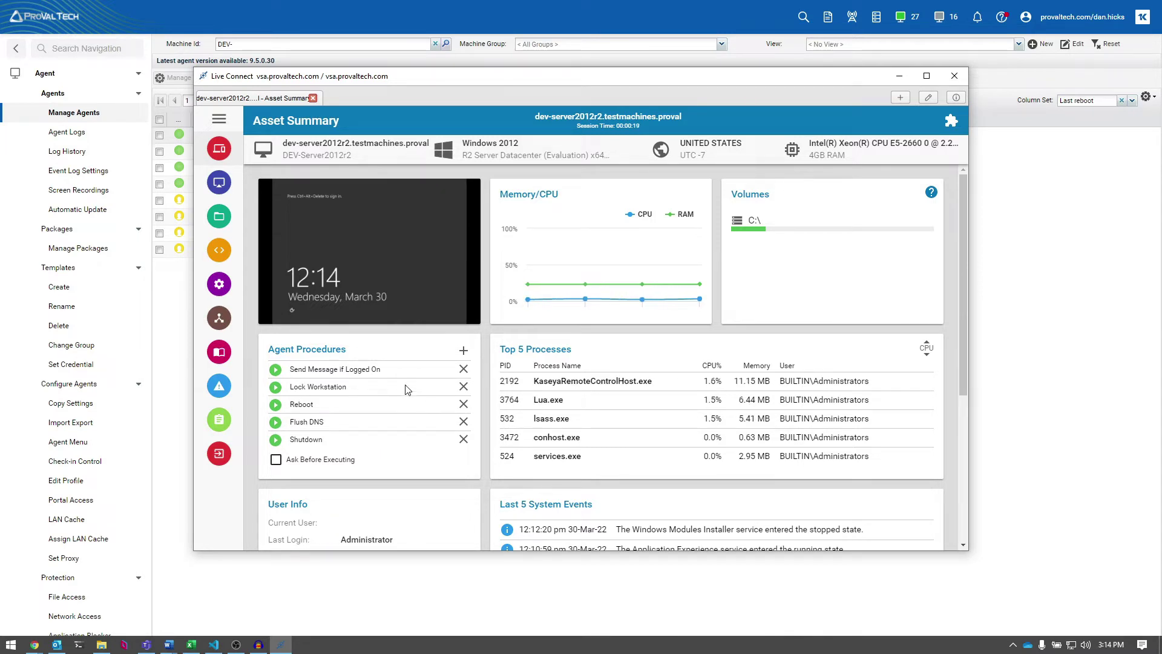
left_click(366, 233)
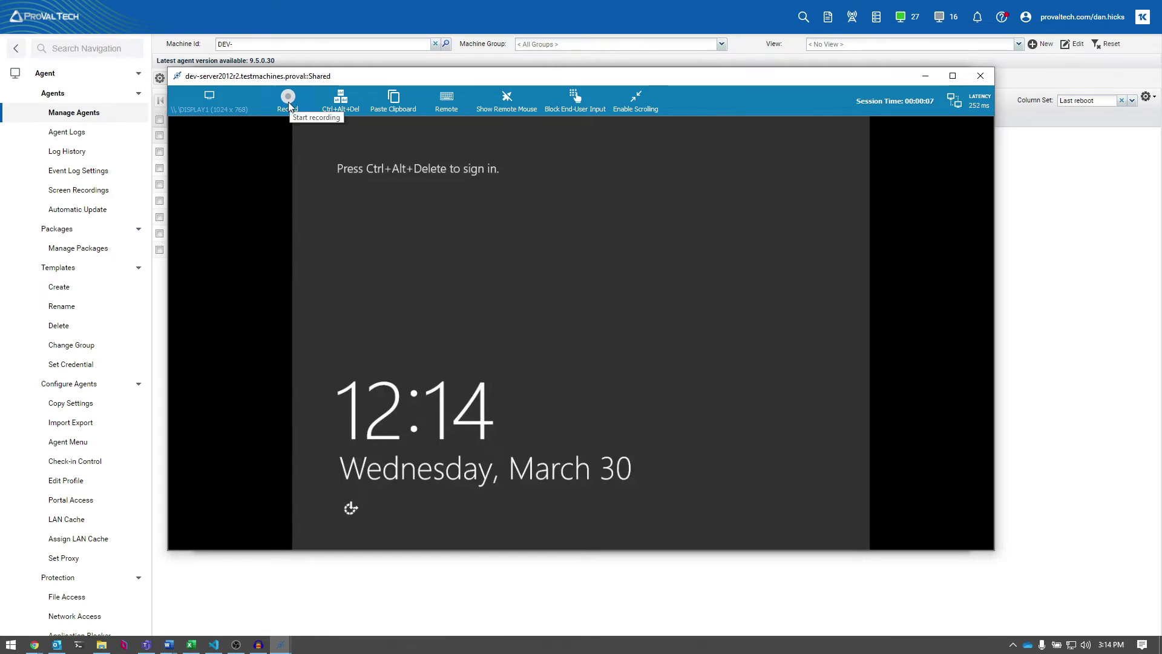
- Record a short session clip, send Ctrl+Alt+Del and enter the Administrator password, then close the window
left_click(288, 104)
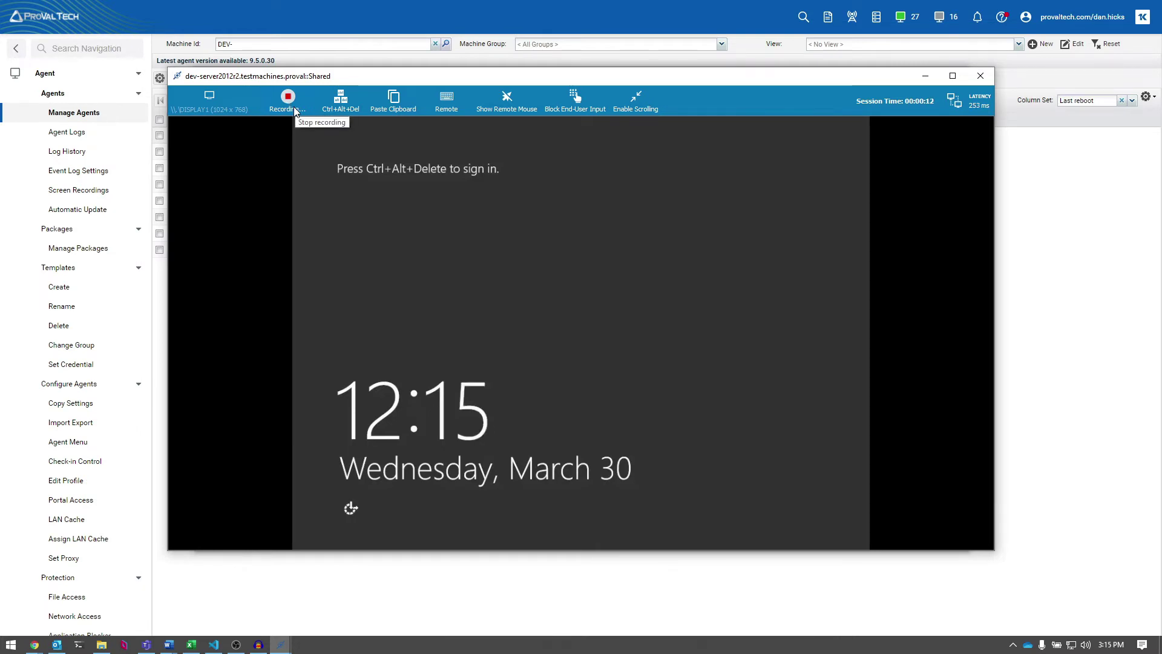
left_click(288, 104)
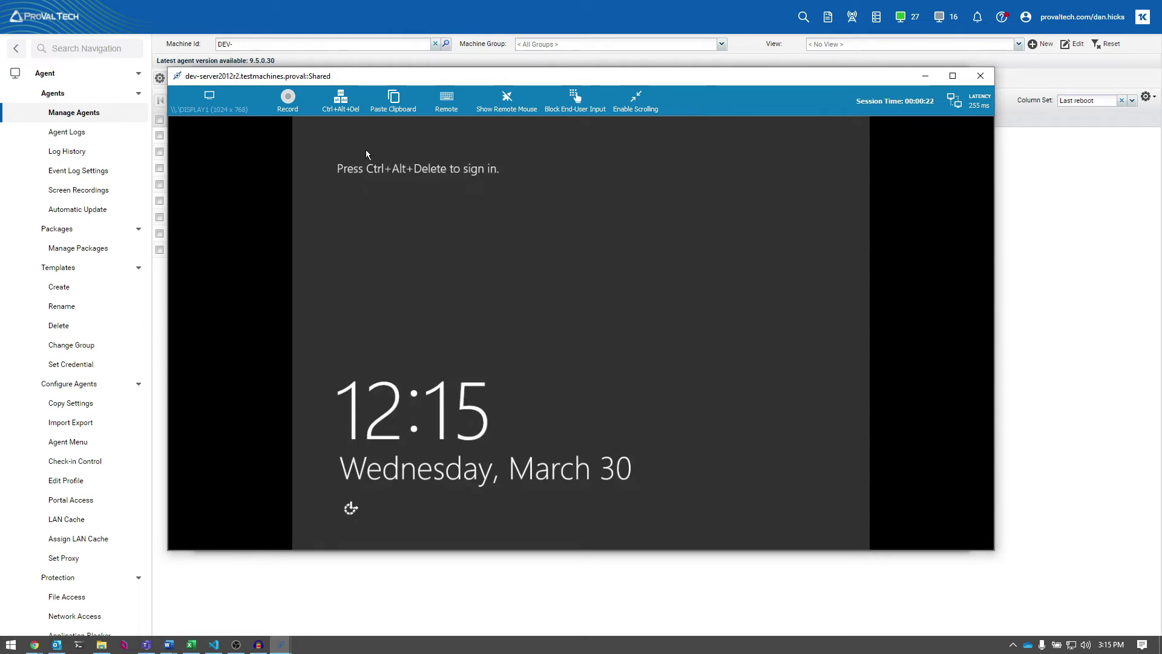
left_click(341, 98)
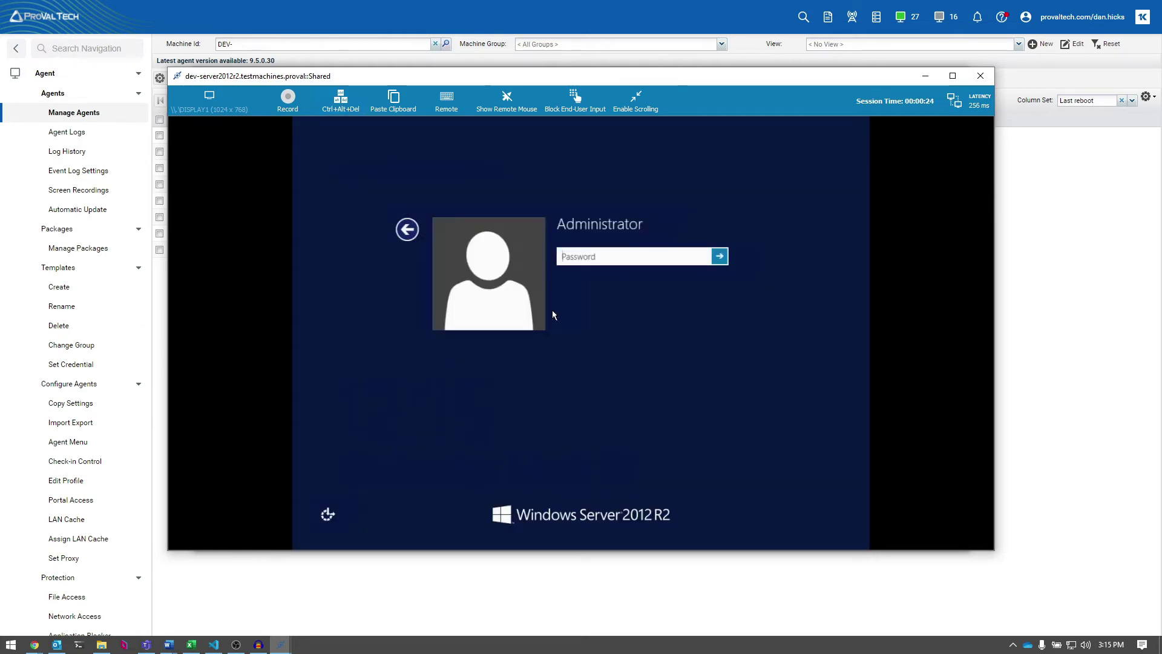
key("ctrl+v")
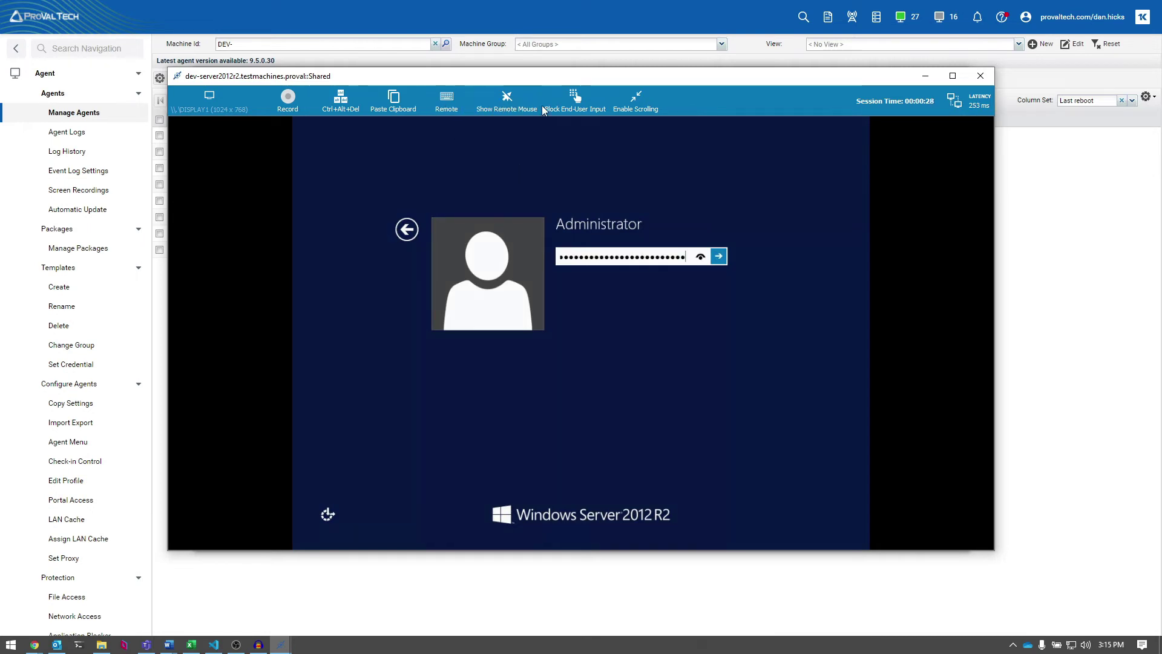
left_click(981, 76)
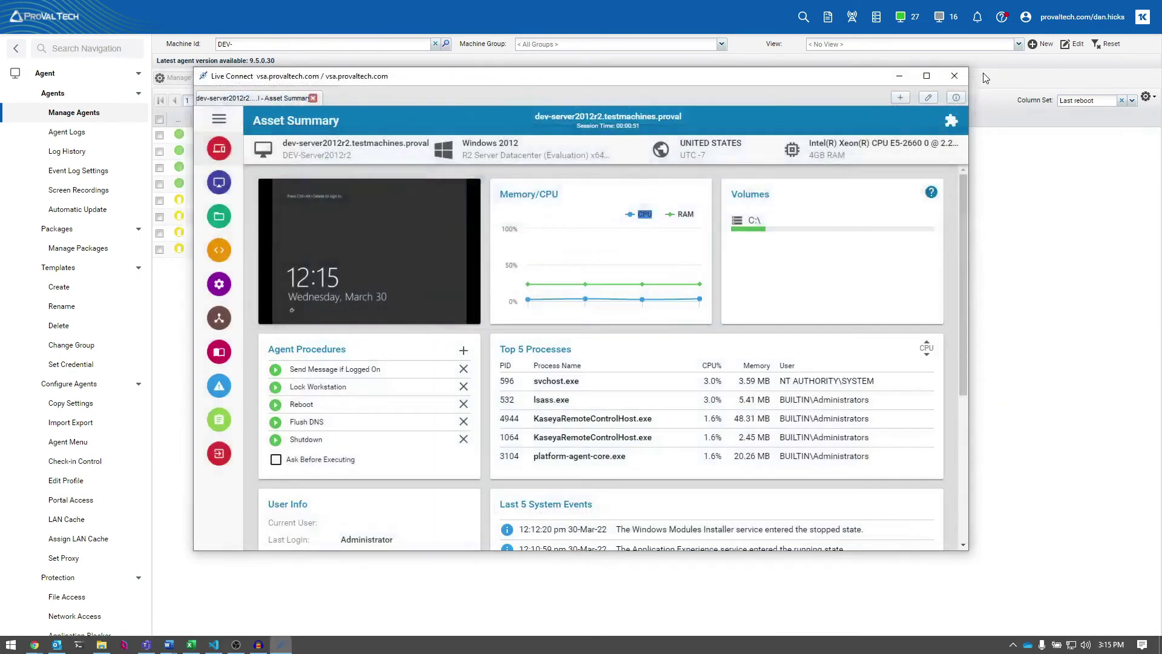
- Try a private remote control session, decline enabling RDP to close it, and open Files
left_click(219, 182)
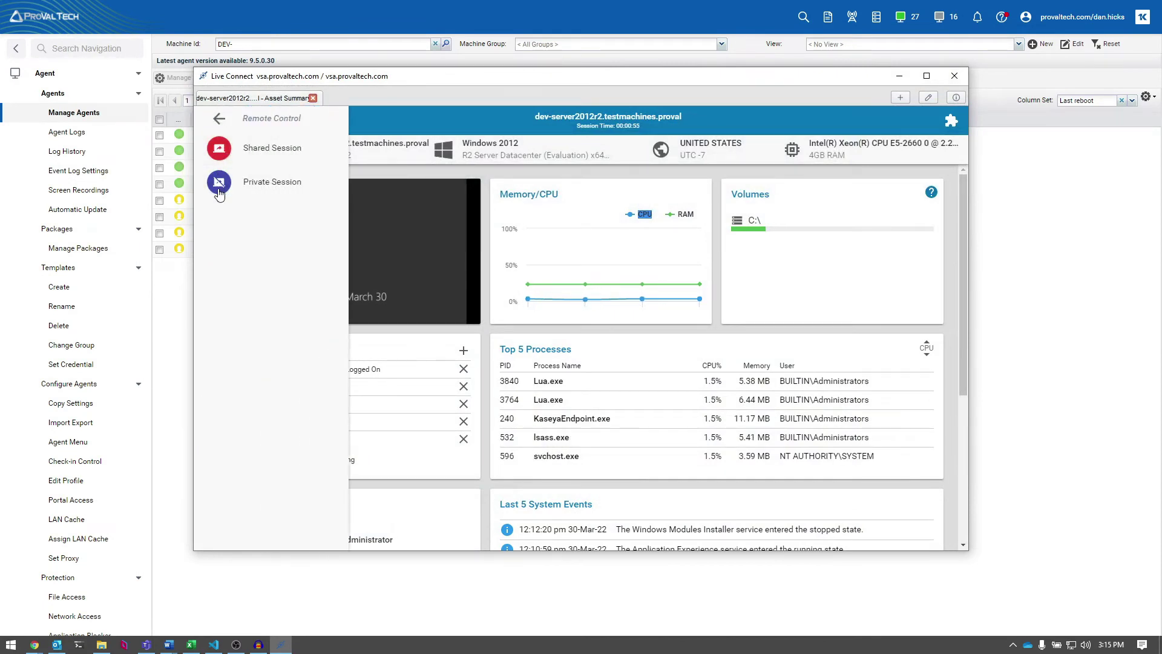
mouse_move(255, 205)
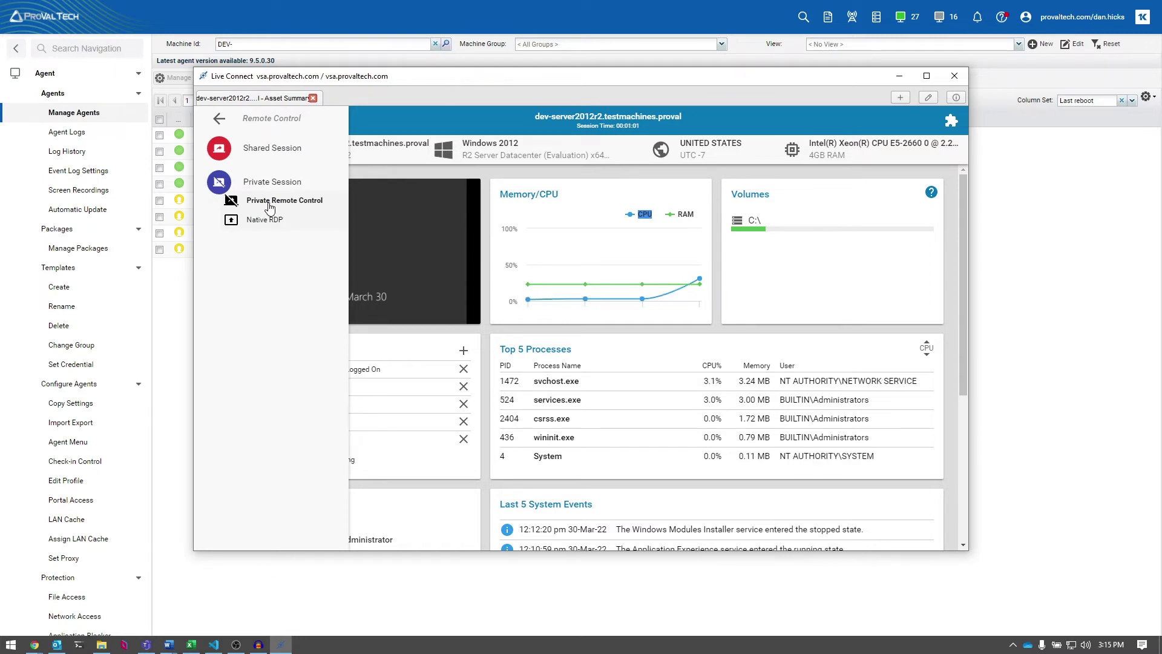
left_click(270, 202)
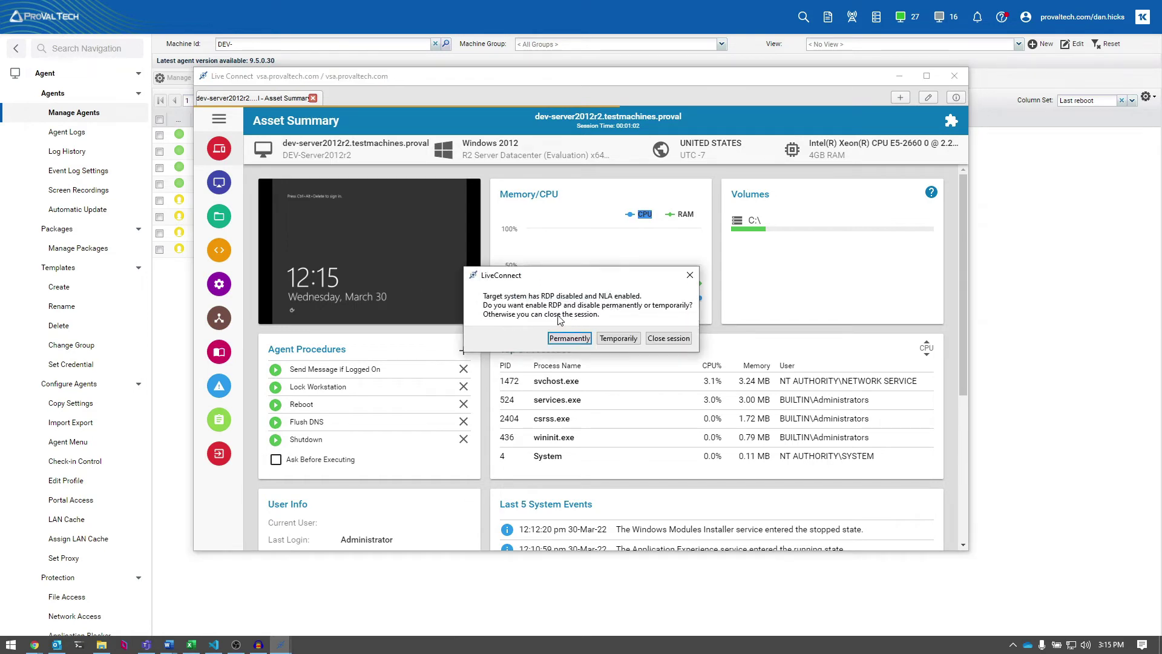
left_click(668, 339)
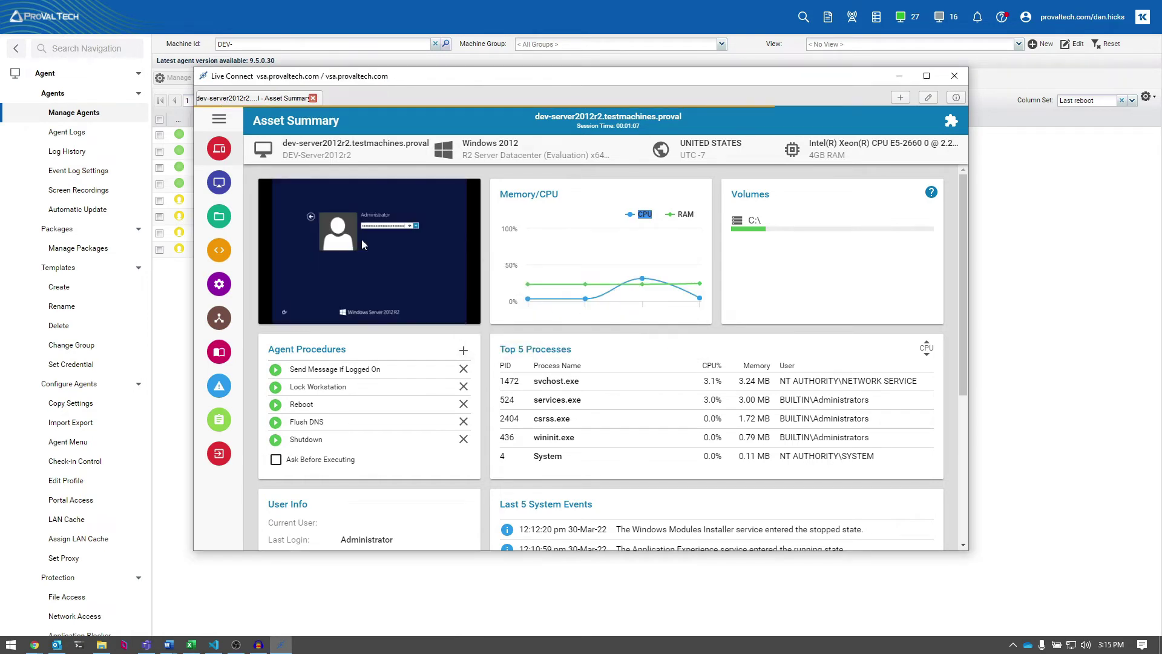
left_click(221, 220)
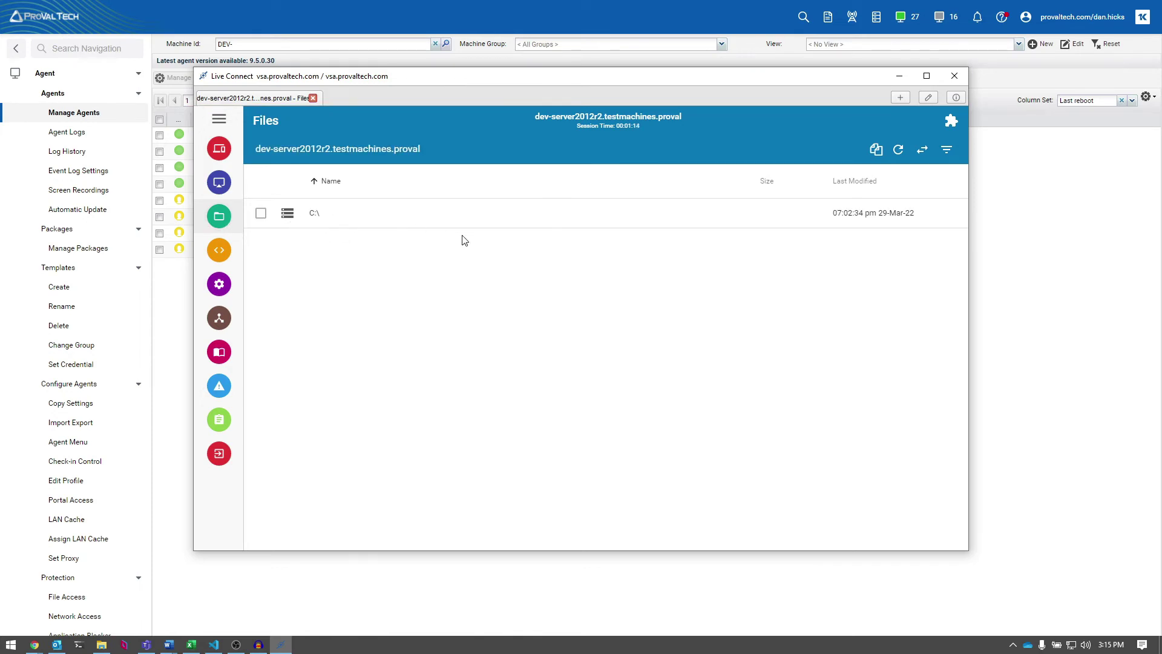
- Browse C:\ and PerfLogs' actions, switch the command console to PowerShell, then open Services
double_click(318, 216)
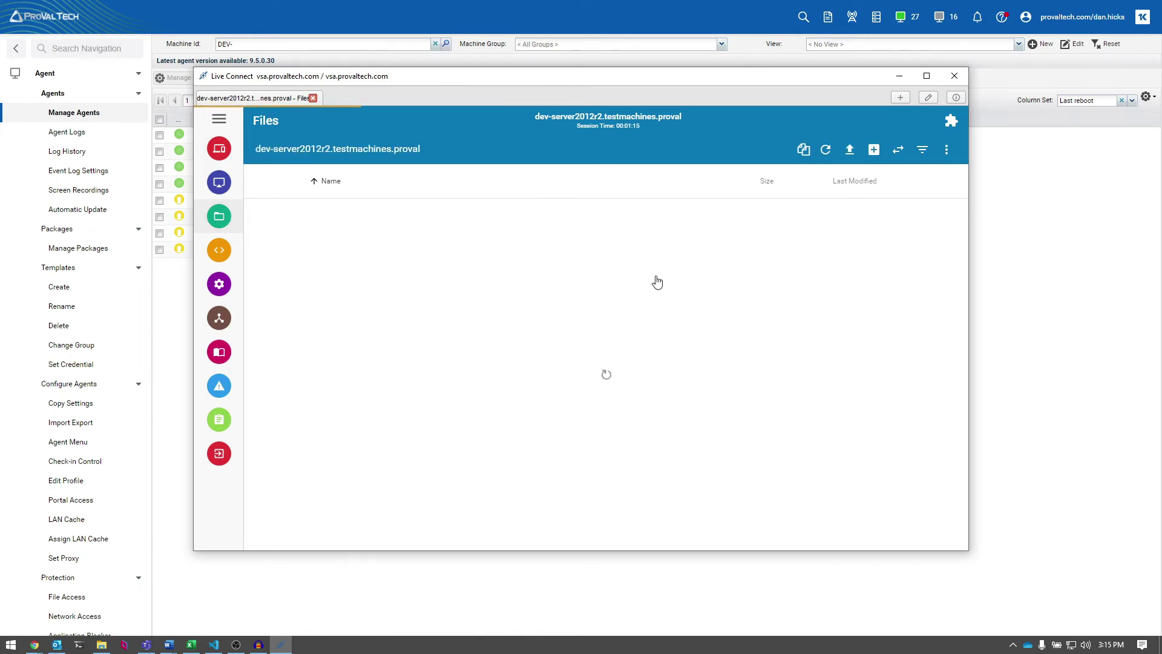
left_click(938, 245)
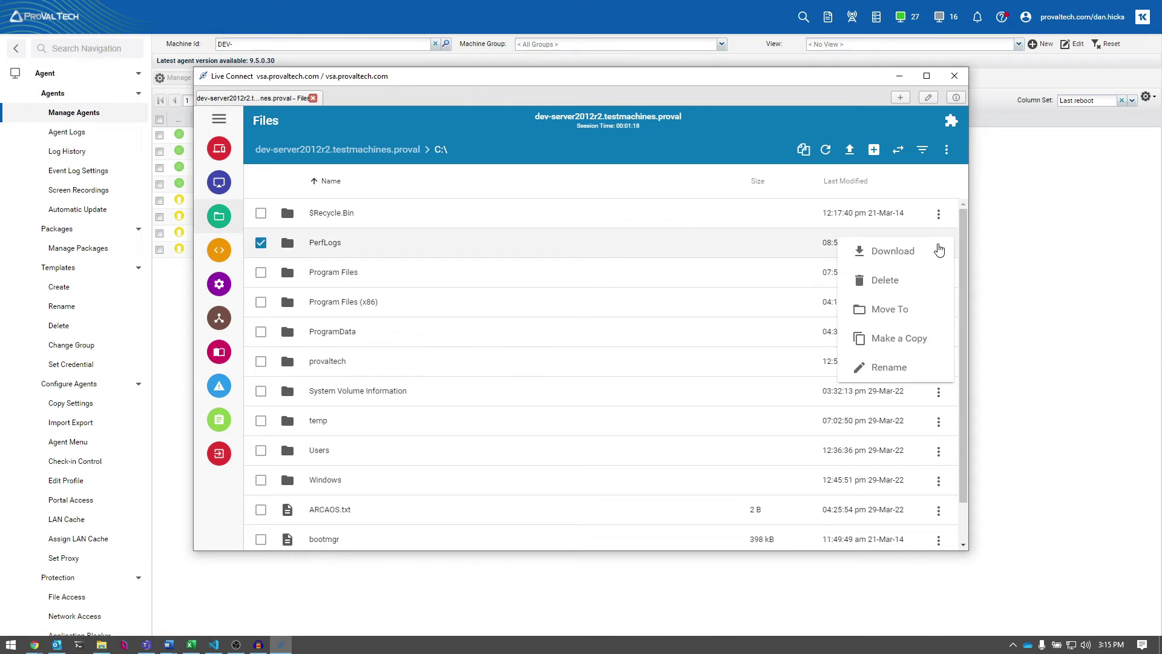
left_click(221, 253)
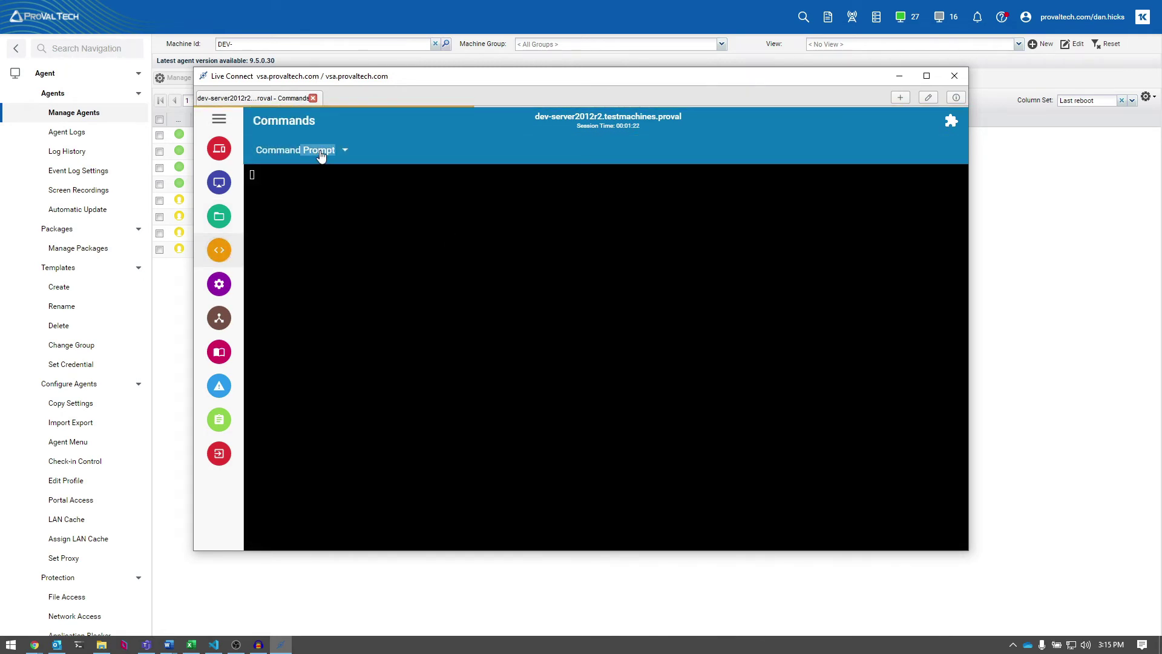
left_click(321, 152)
left_click(294, 208)
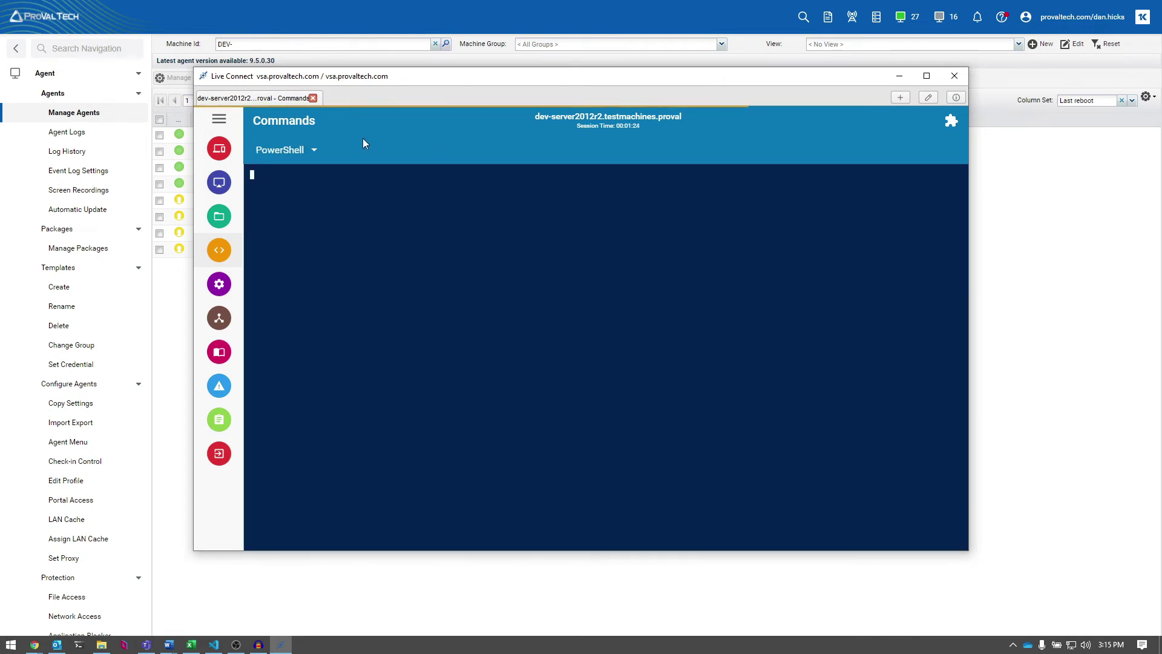
left_click(228, 285)
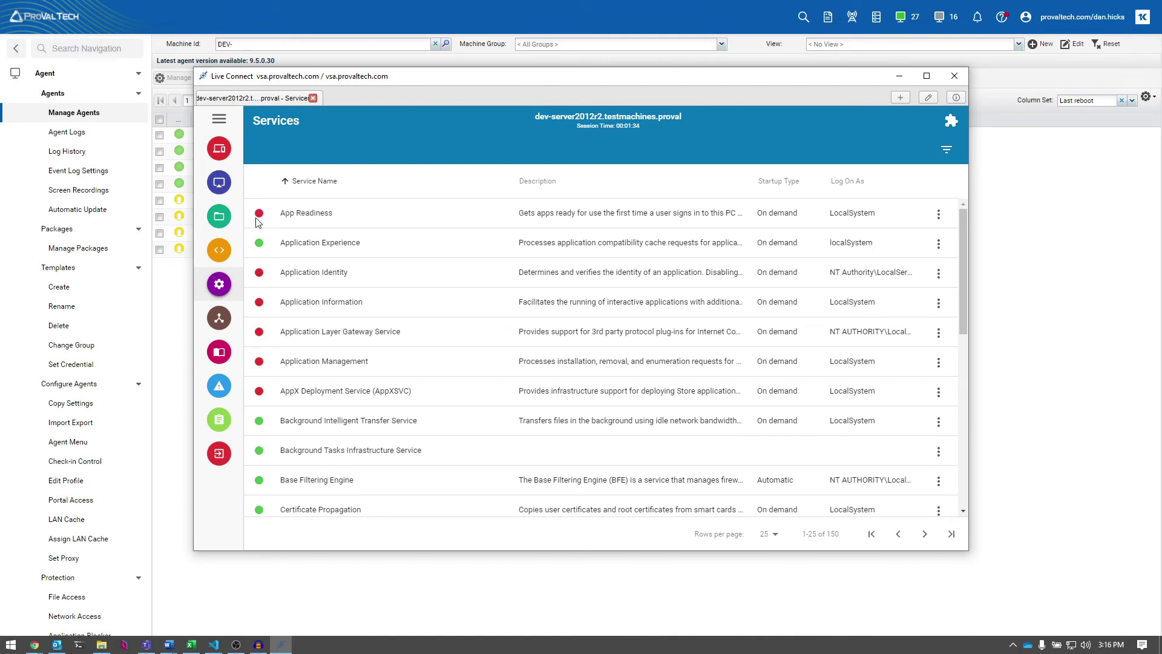
left_click(939, 215)
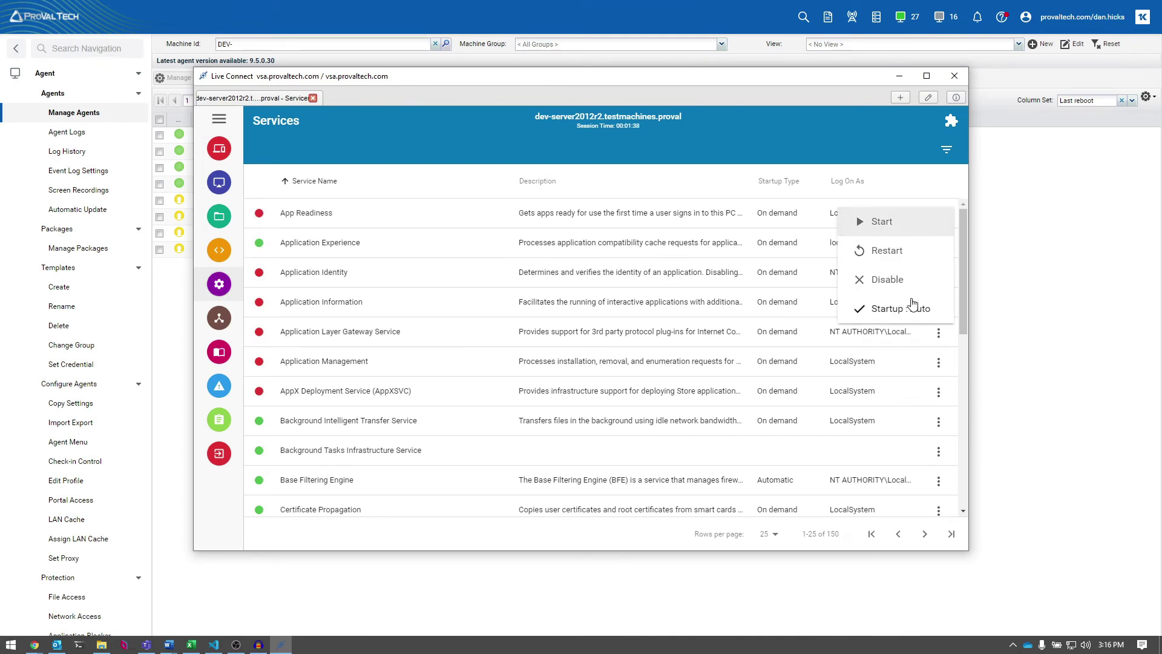
left_click(650, 219)
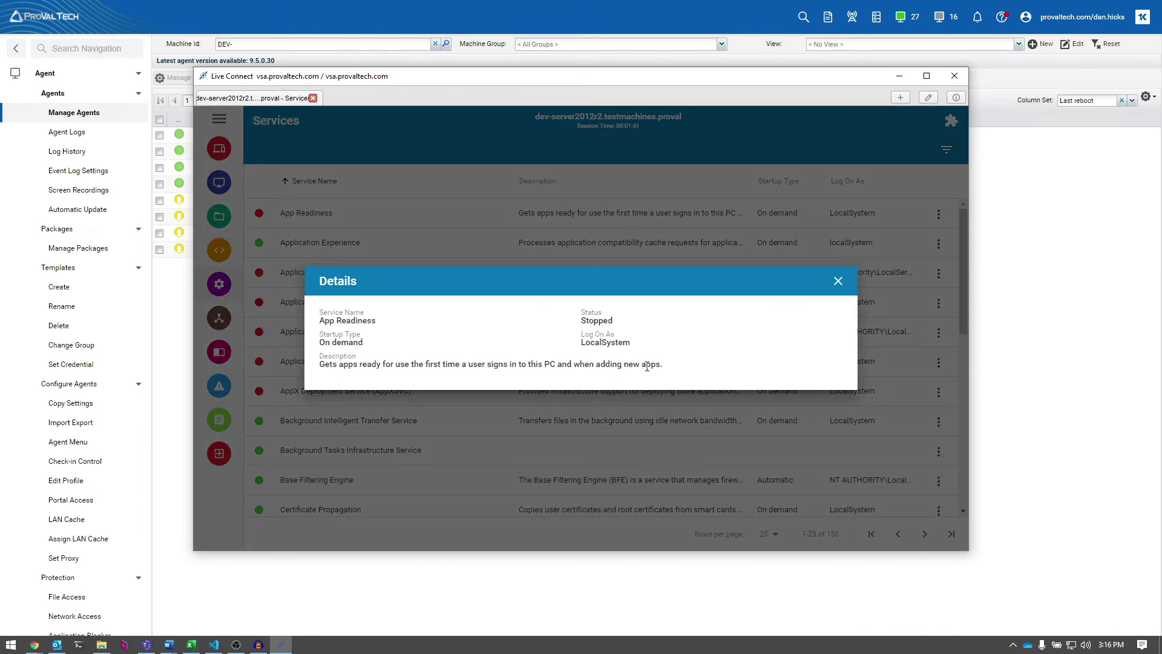
left_click(837, 281)
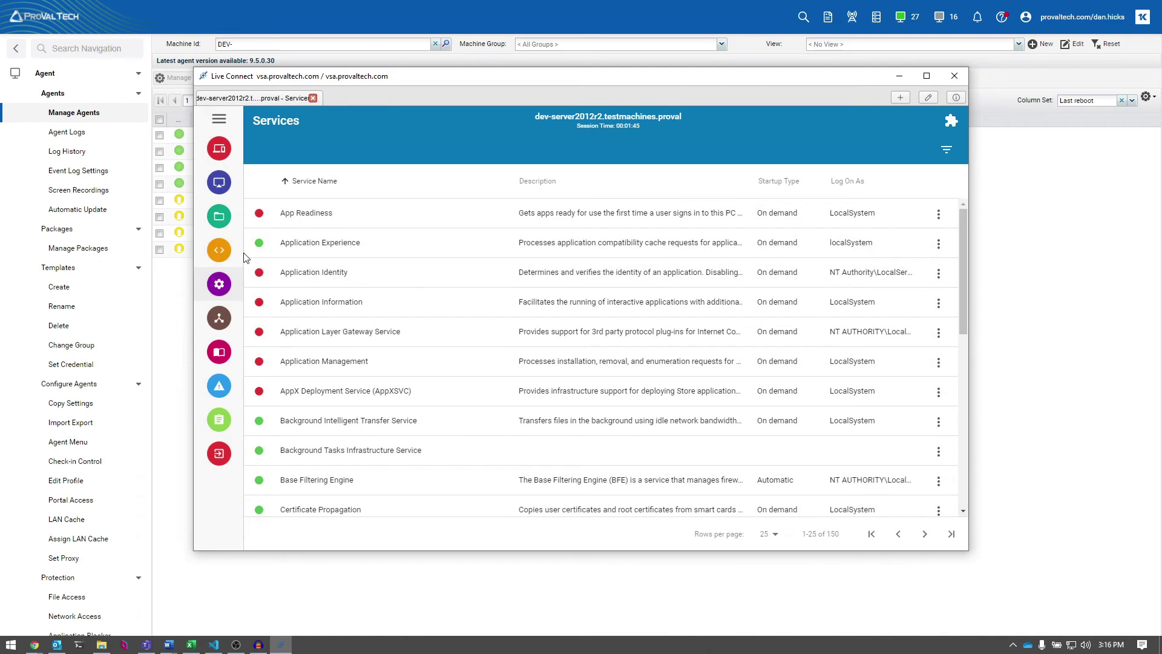
- Inspect running processes and AgentMon.exe actions, then HKEY_CLASSES_ROOT in the registry, and open Events
left_click(217, 328)
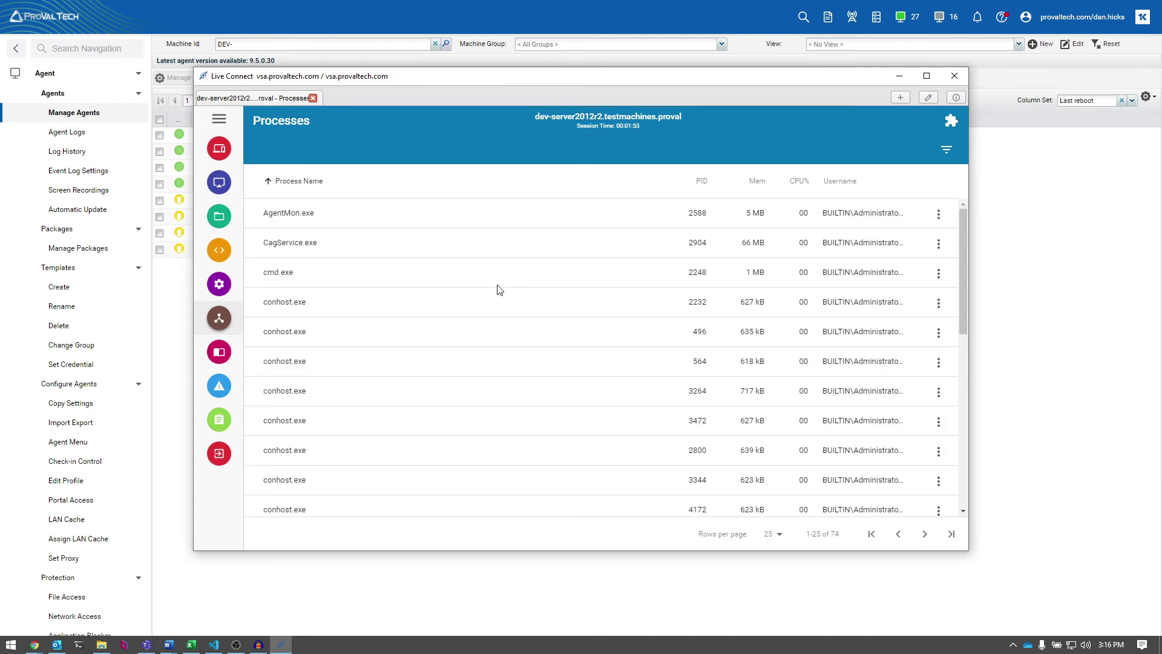
left_click(939, 214)
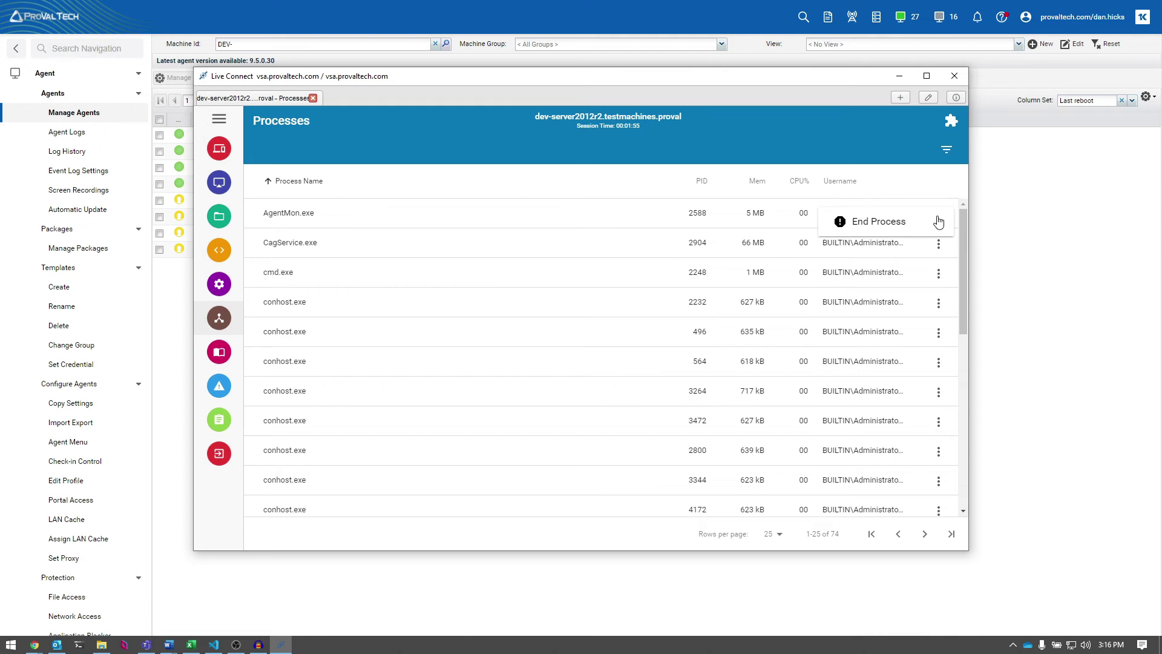
left_click(219, 352)
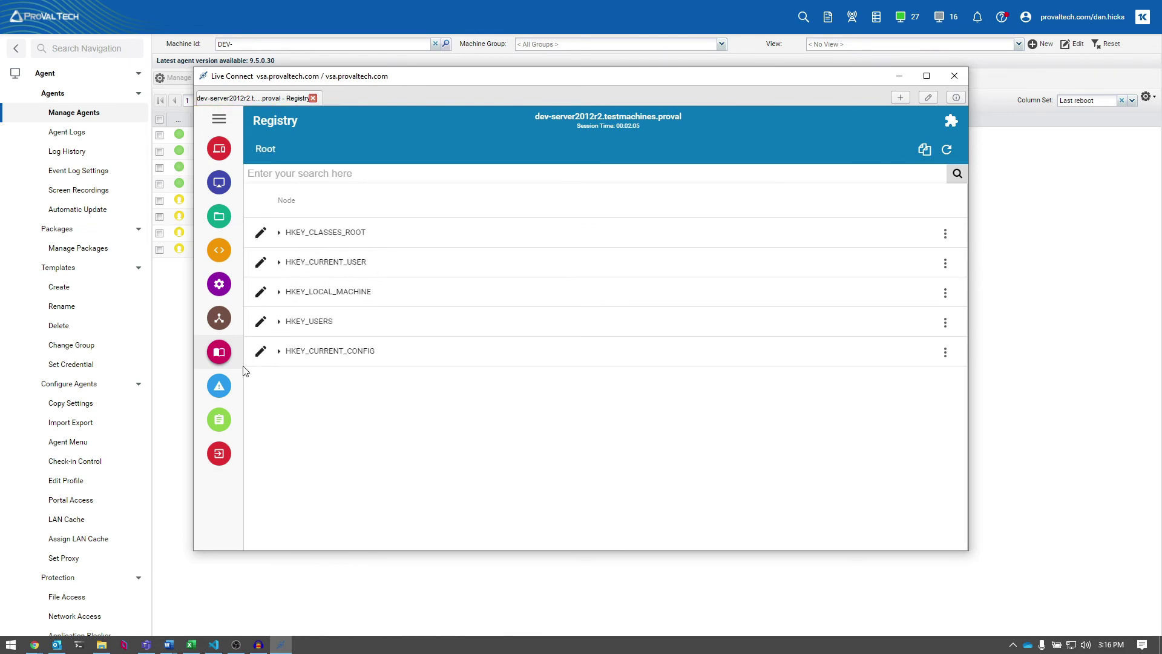
left_click(945, 235)
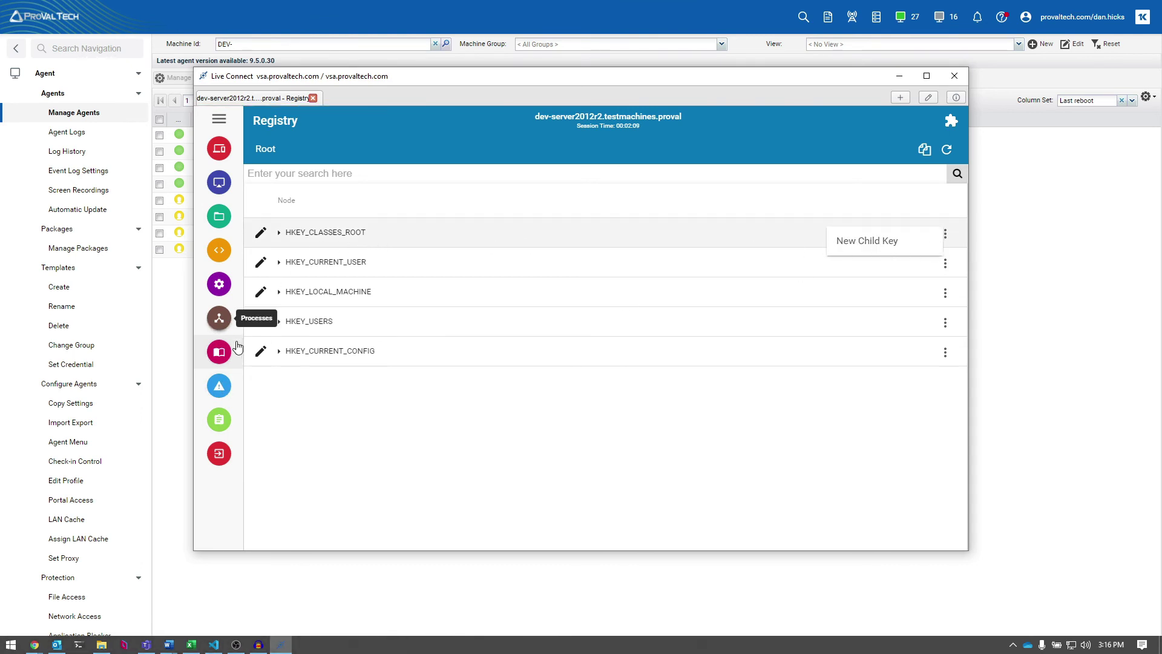
left_click(216, 391)
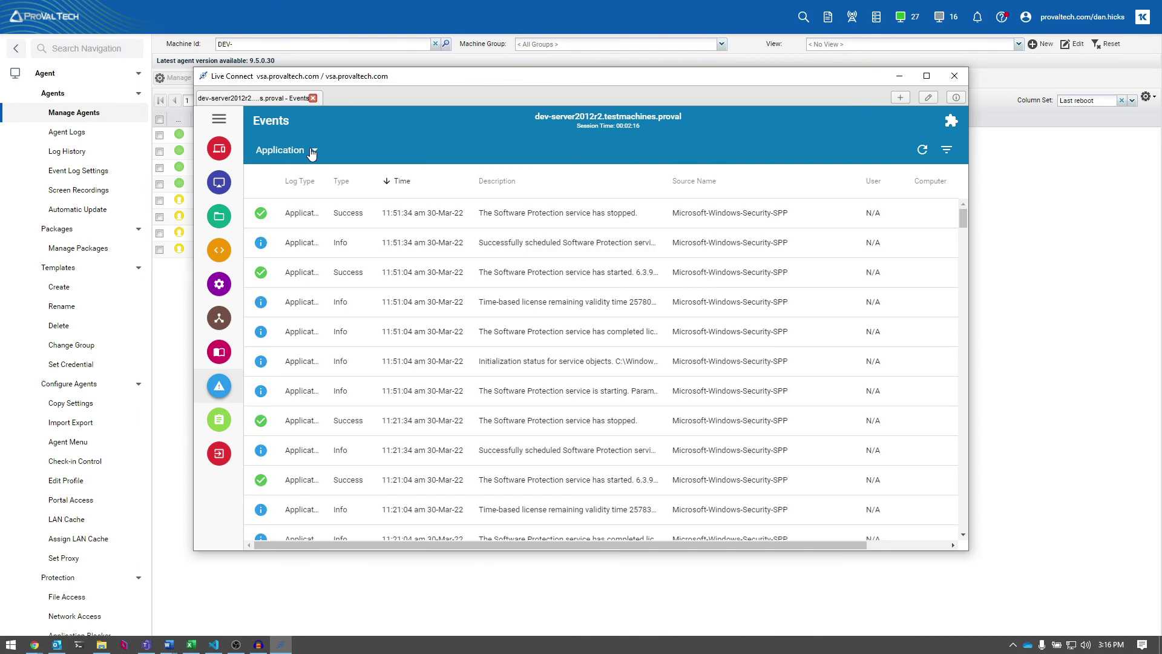
- Pick the Application event log, open Ticketing showing Service Desk not configured, then end the session
left_click(312, 152)
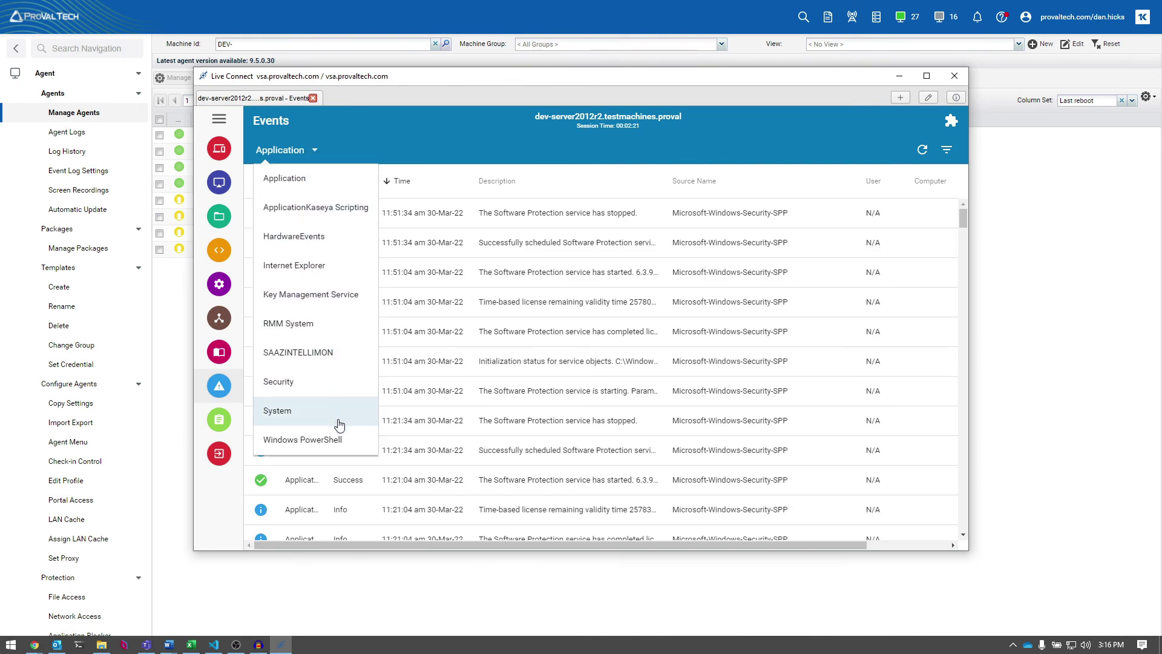
left_click(219, 421)
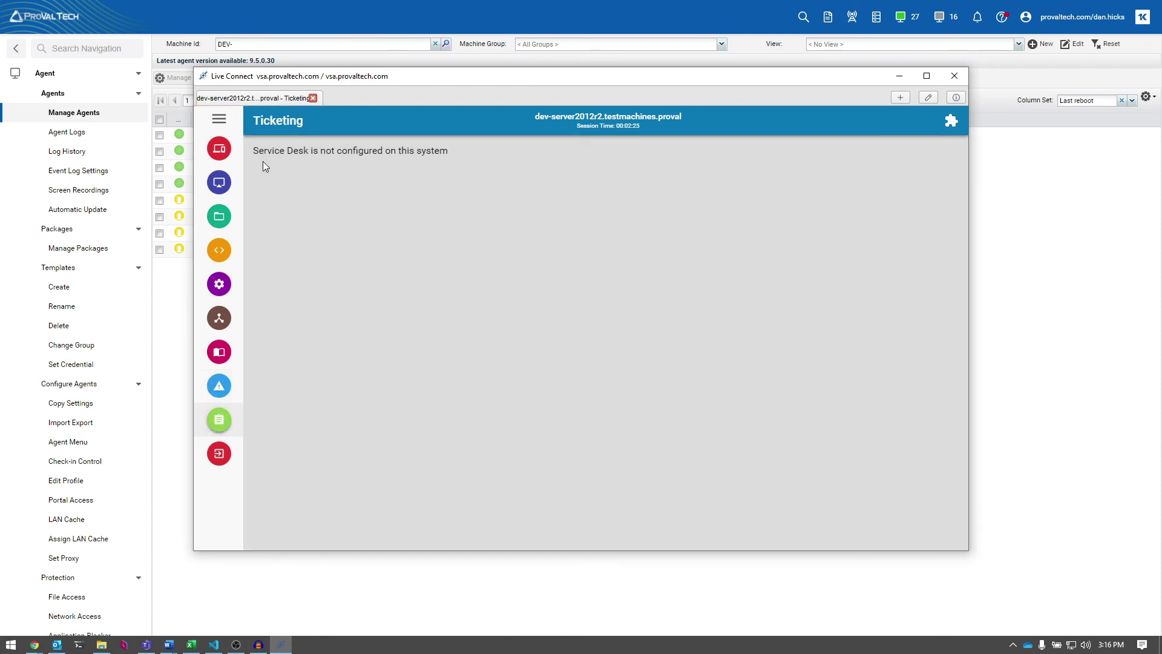
left_click_drag(265, 151, 316, 150)
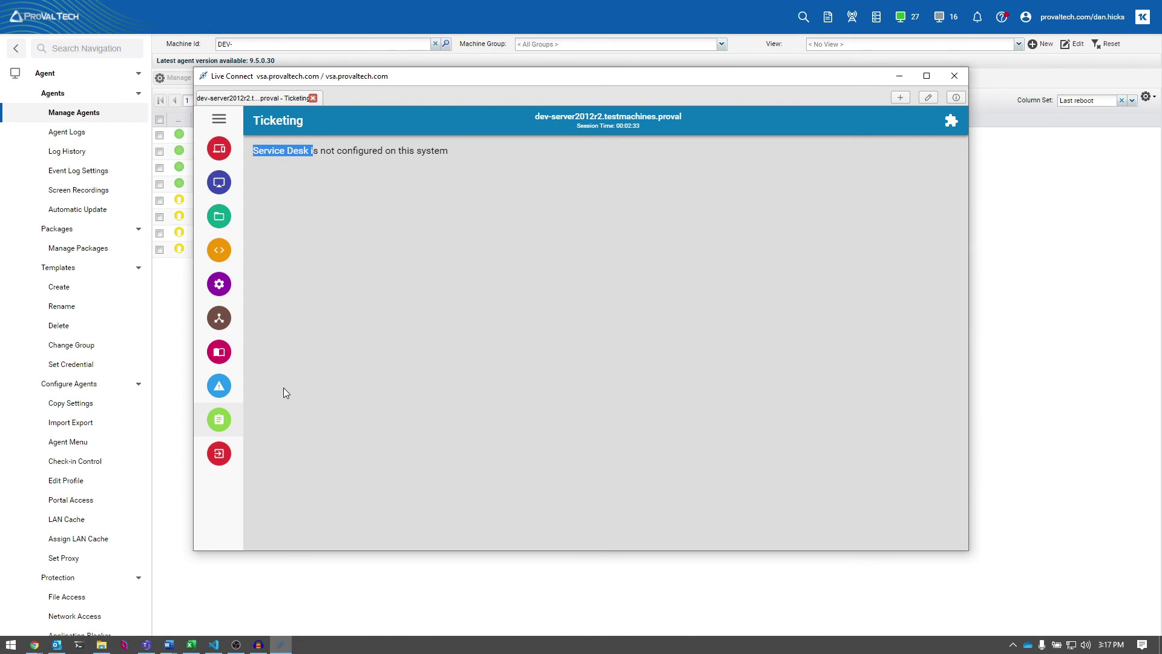
left_click(219, 454)
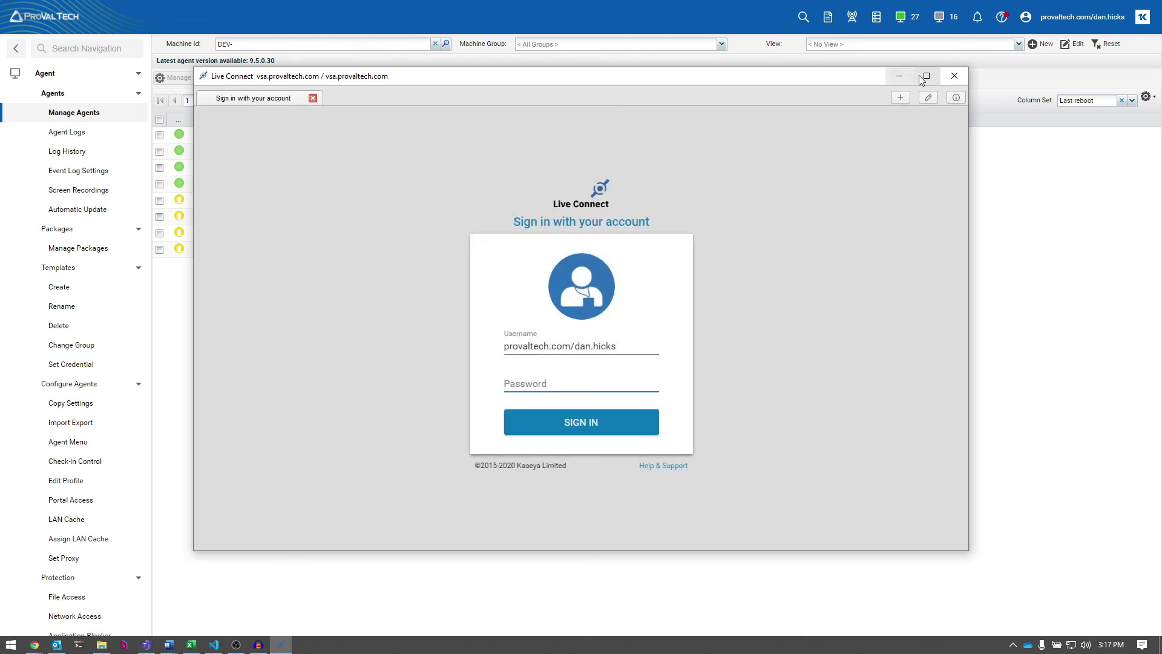
- Close the Live Connect window, returning to the Manage Agents list of eight DEV machines
left_click(955, 75)
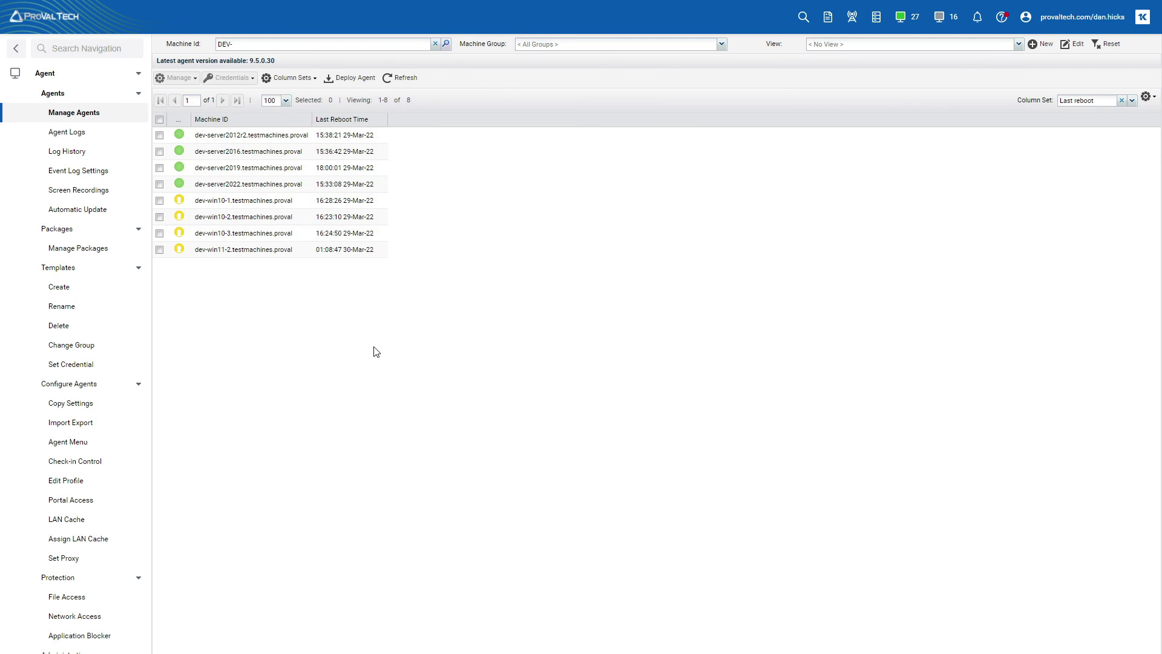